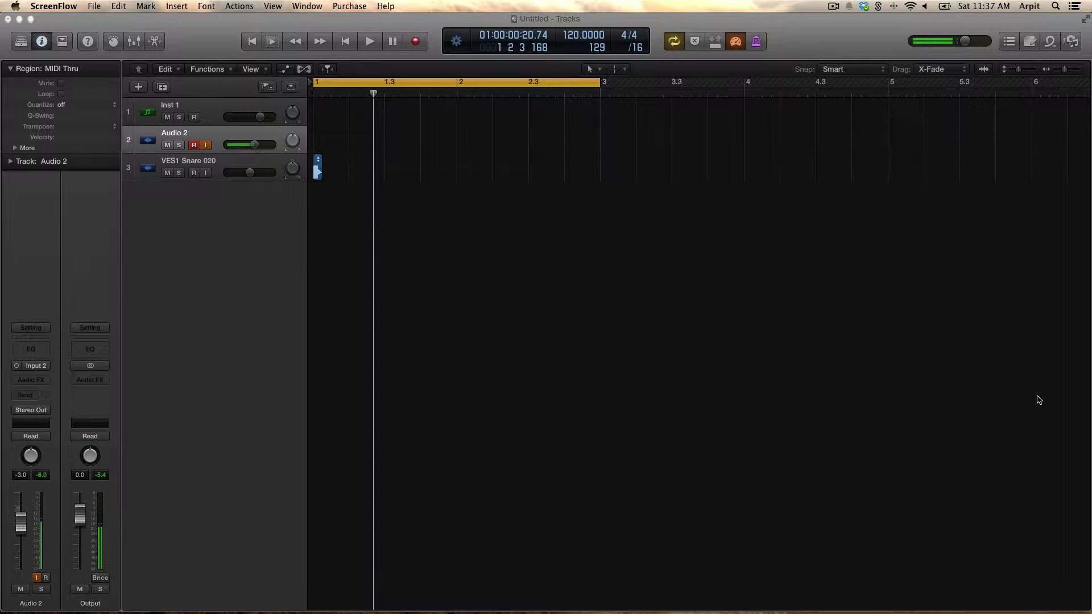
scroll(506, 183, "right", 1)
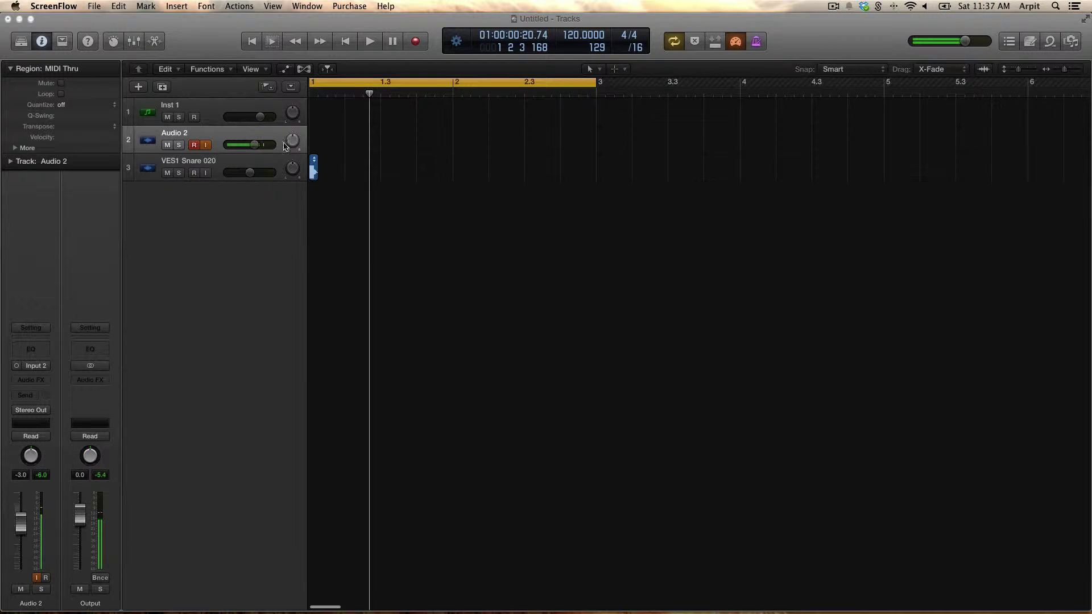
Step: Select the VES1 Snare 020 track, enlarge the track lanes, and play the snare
left_click(291, 175)
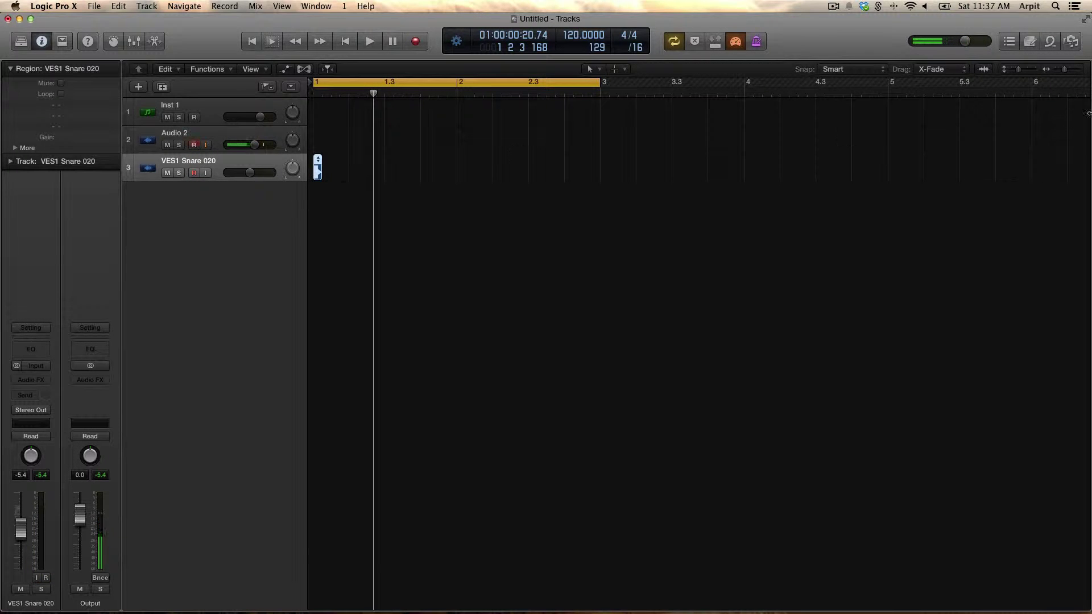
left_click_drag(1017, 72, 1068, 72)
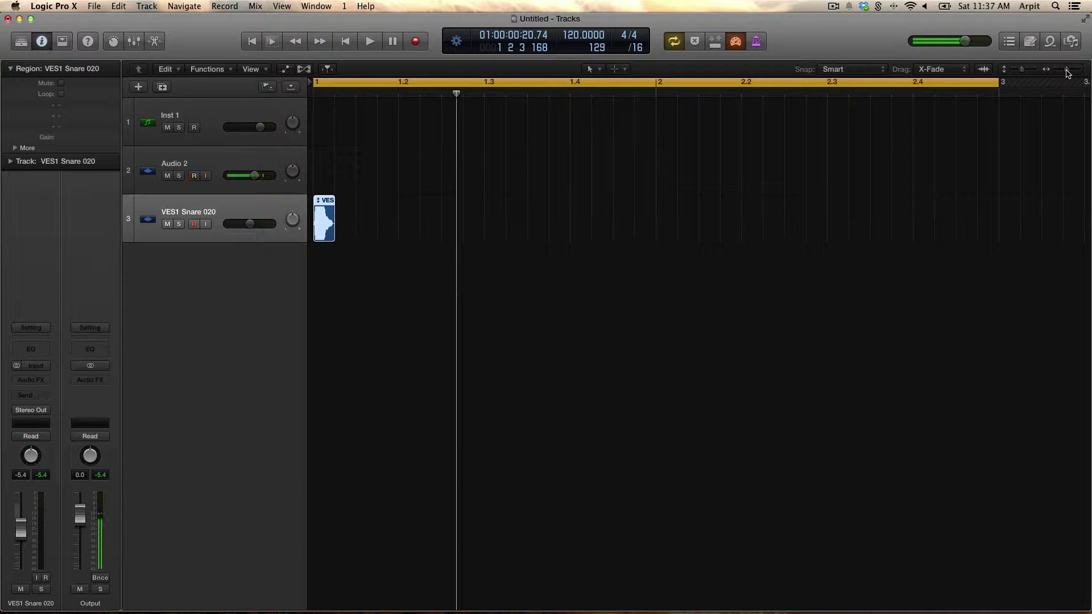
key("space")
key("space")
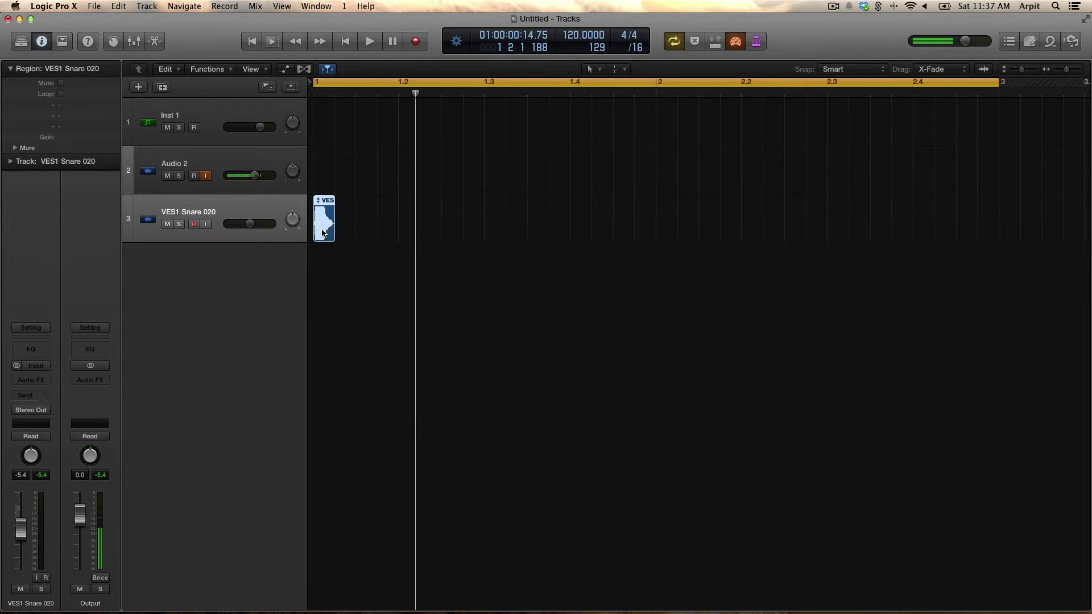
Step: Convert the snare region to a new sampler track, creating zones from Regions
right_click(324, 228)
left_click(353, 244)
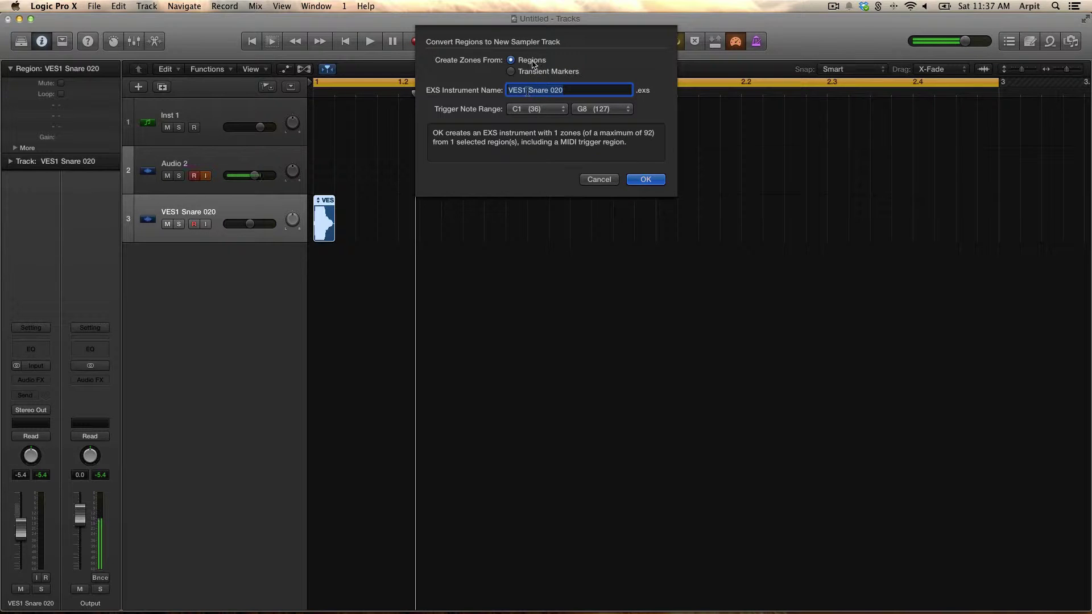
left_click(521, 73)
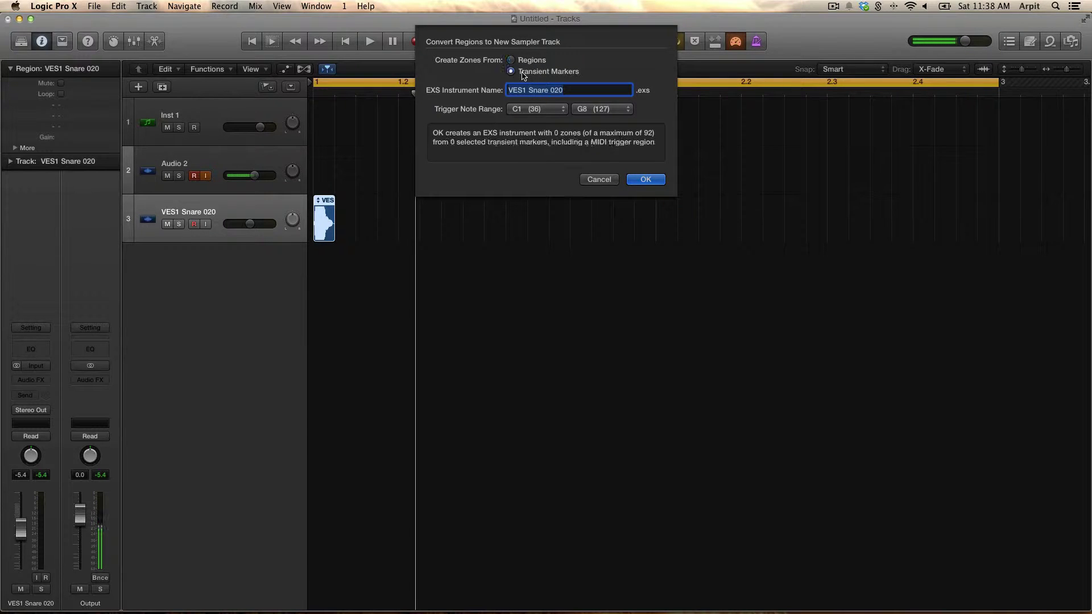
left_click(524, 61)
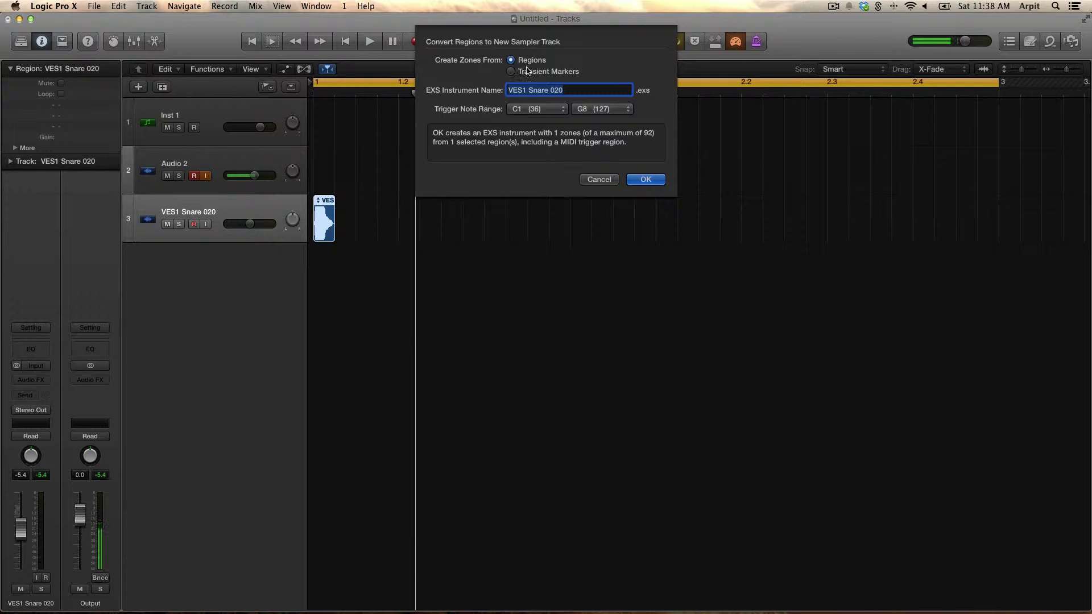
left_click(527, 72)
left_click(526, 60)
left_click(636, 180)
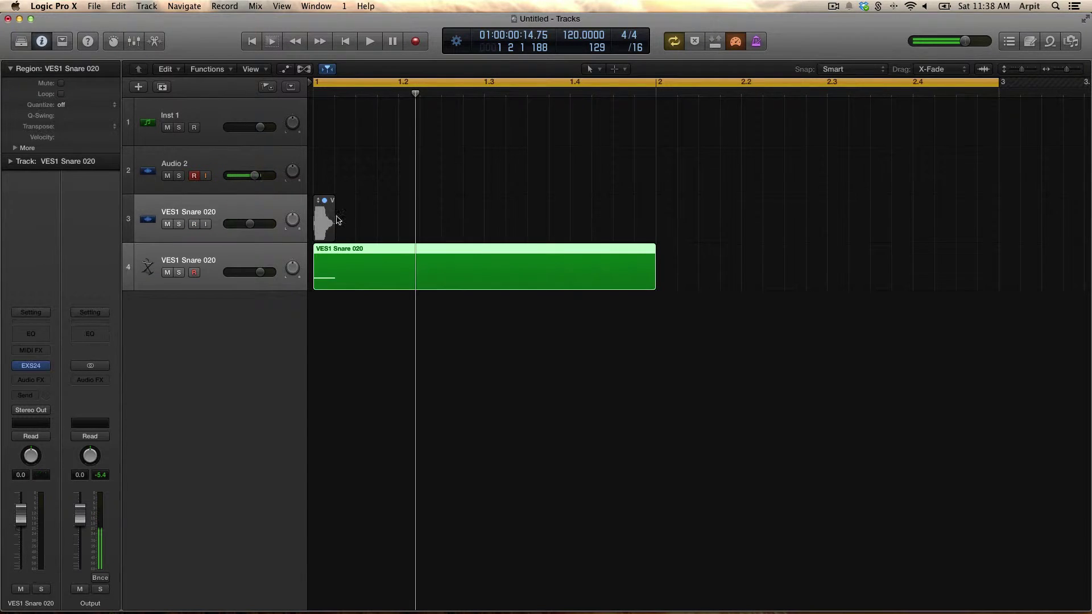
Step: Show the trigger region's C1 note in the Piano Roll, audition it, and bring up EXS24
double_click(325, 288)
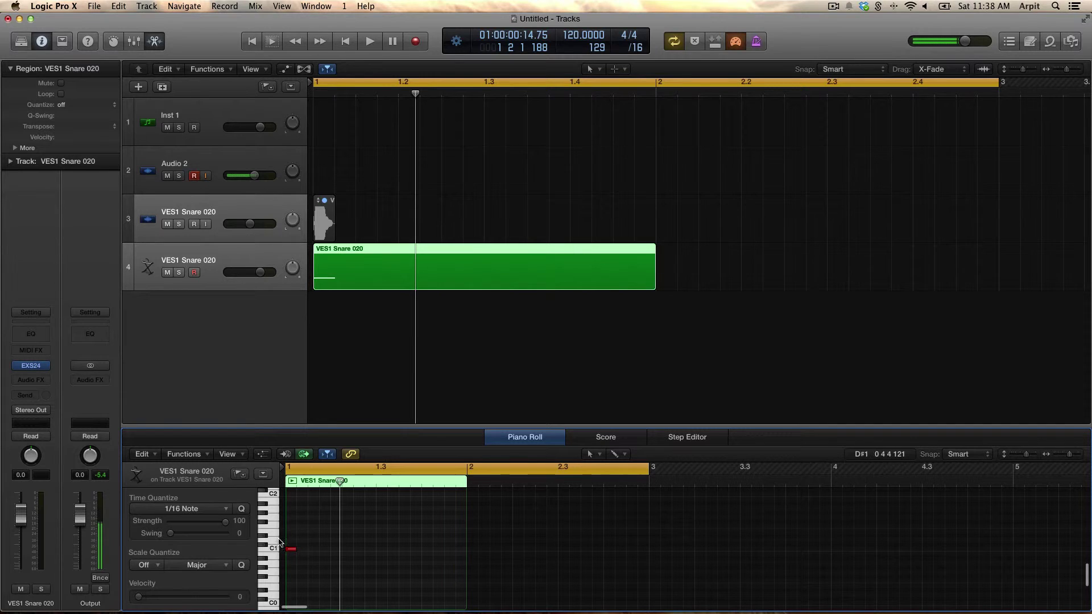
left_click(273, 550)
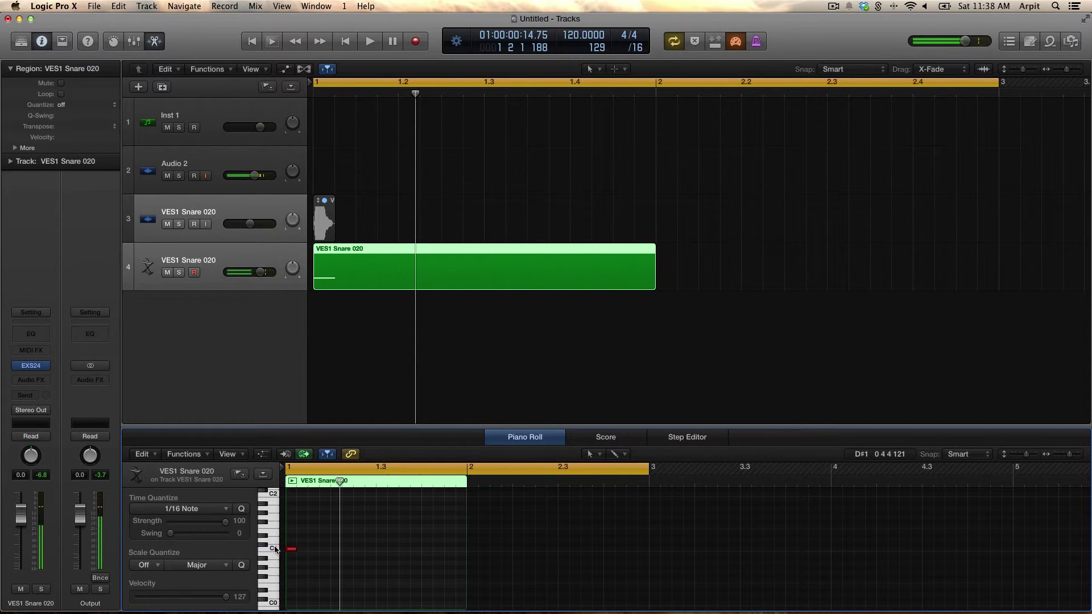
left_click(275, 552)
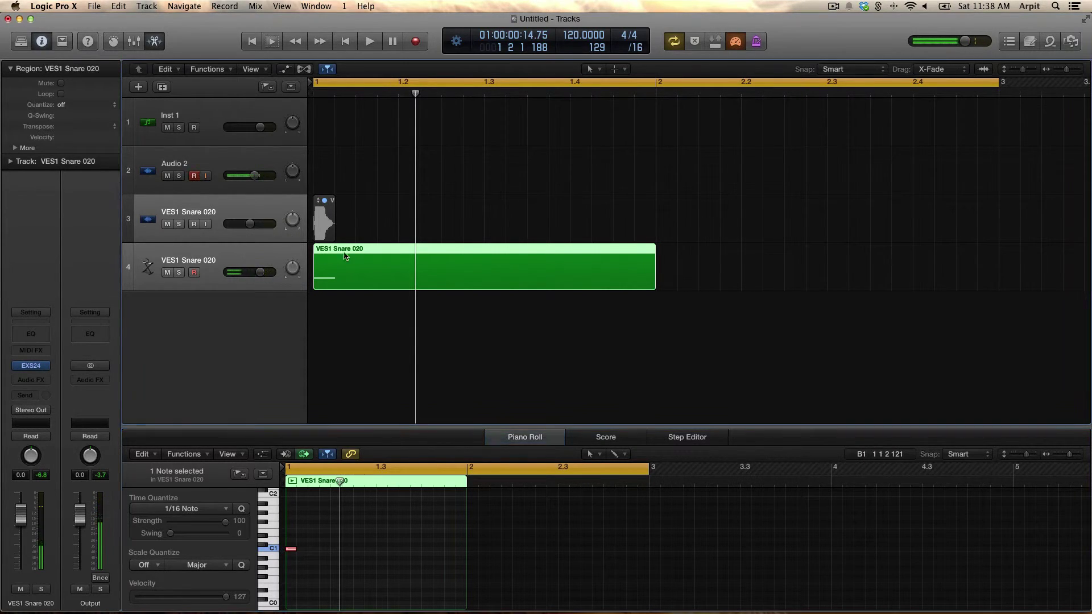
left_click(31, 365)
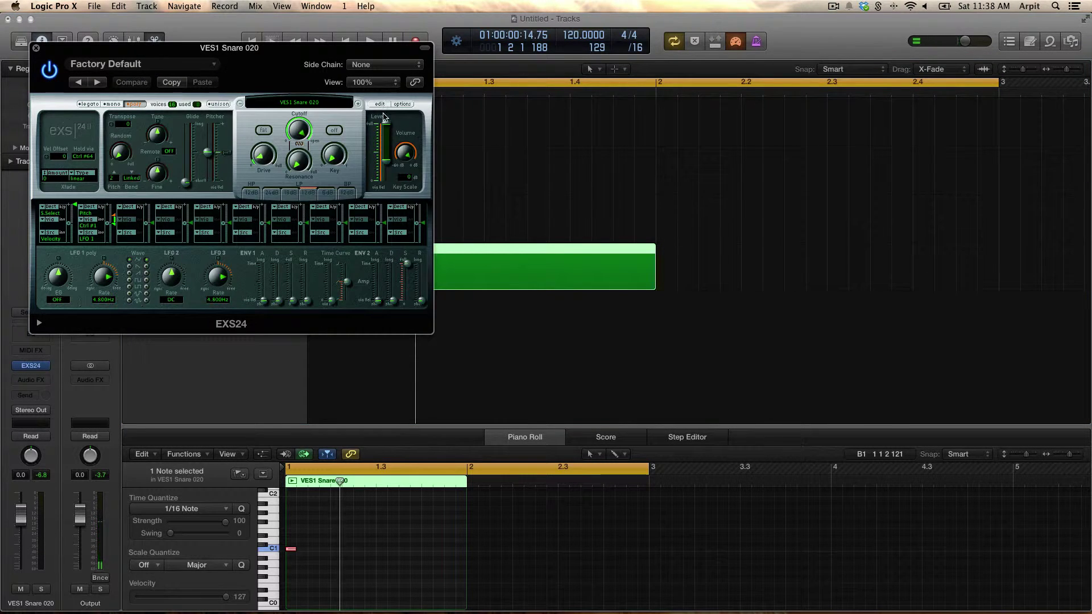
Step: Centre the EXS24 window and bring up its Instrument Editor showing the C1 snare zone
left_click_drag(301, 58, 754, 114)
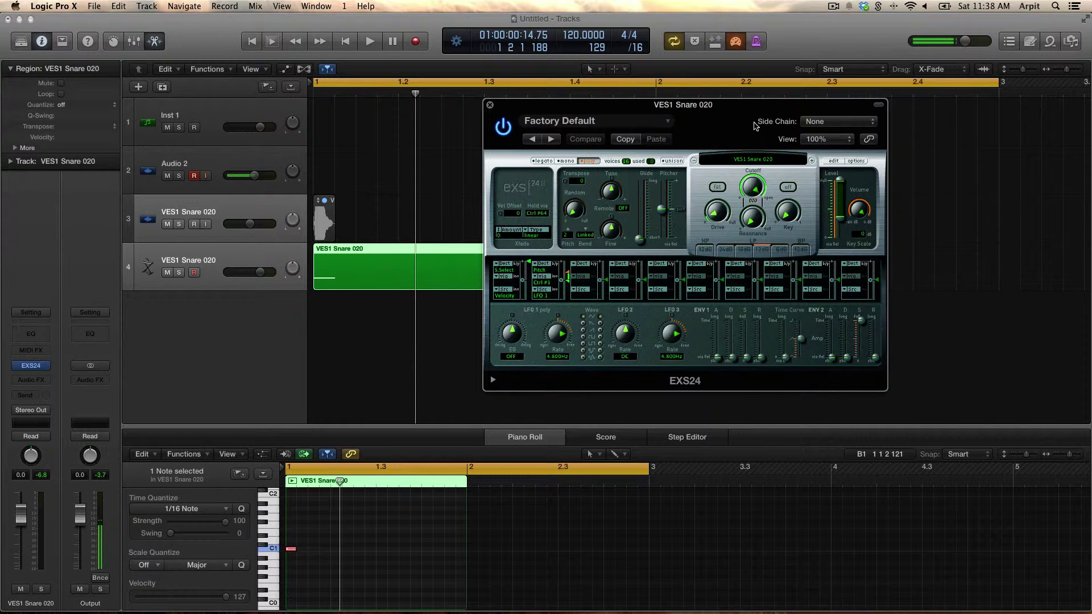
left_click(834, 162)
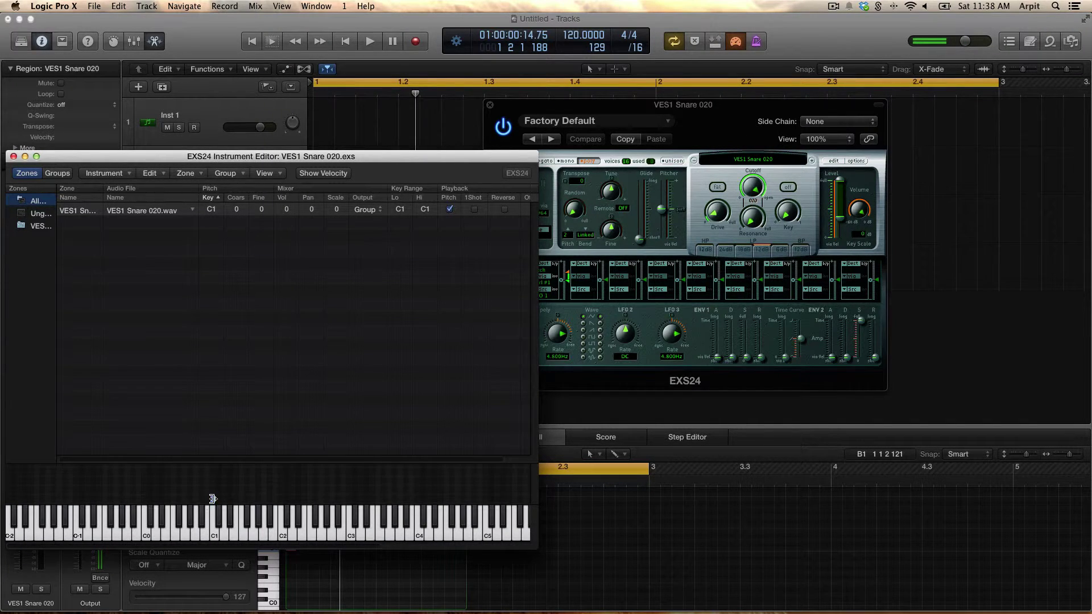
Step: Widen the VES1 Snare 020 zone's key range to C0–C2 and test keys across it
left_click(216, 505)
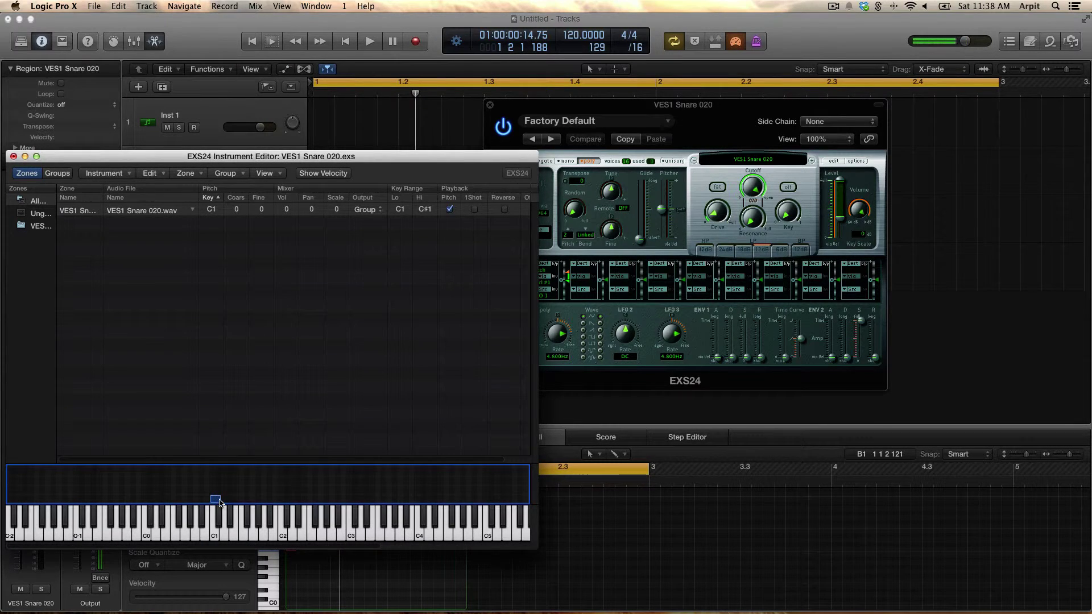
left_click_drag(214, 502, 278, 503)
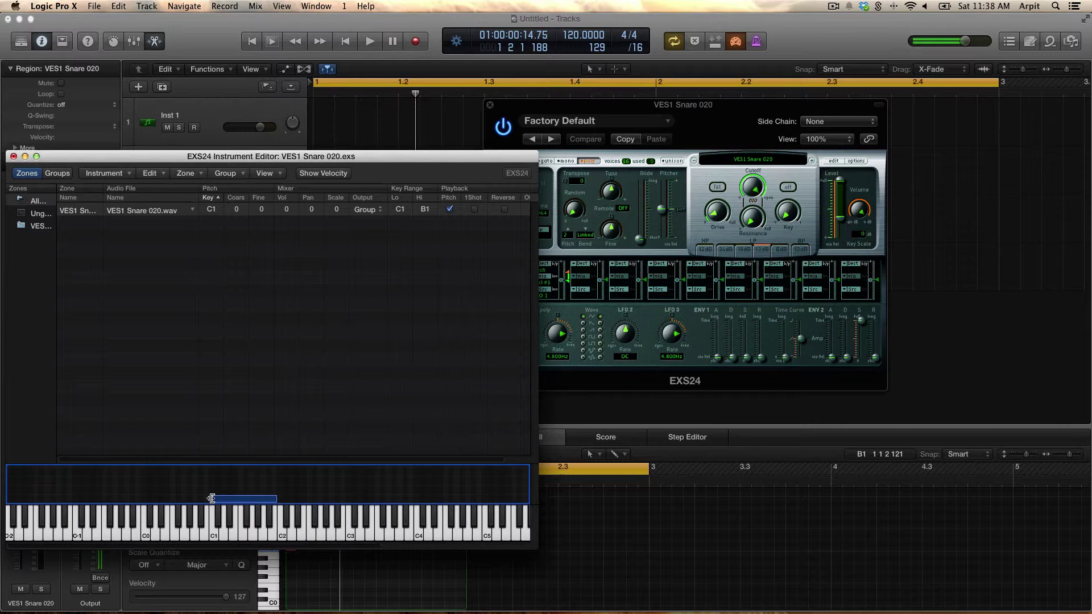
left_click_drag(212, 501, 141, 501)
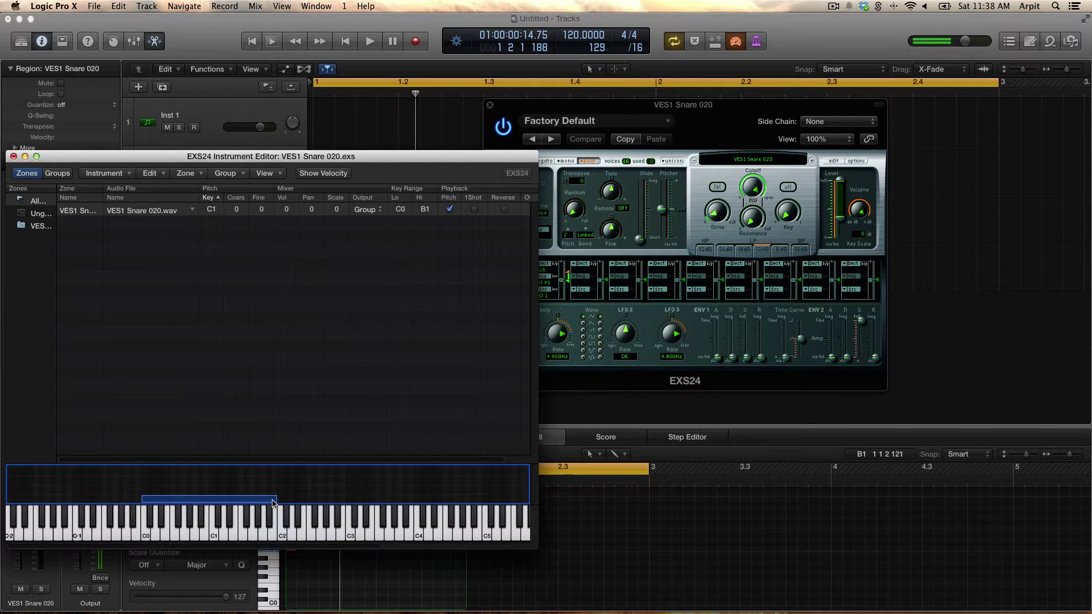
left_click_drag(275, 500, 283, 500)
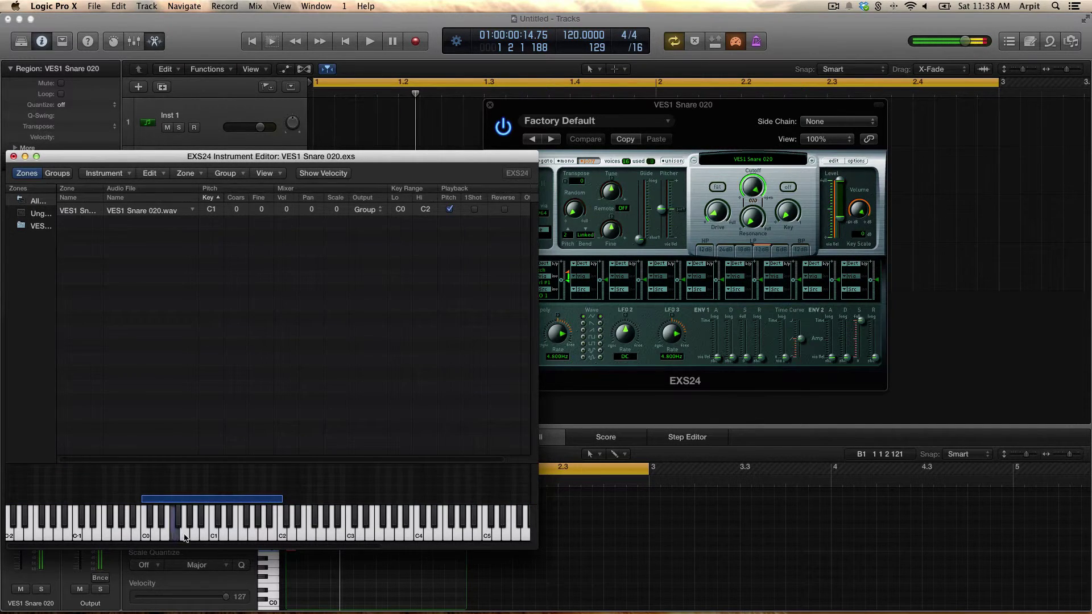
left_click_drag(146, 536, 257, 539)
left_click(263, 533)
Step: Close the Instrument Editor, choosing Don't Save for VES1 Snare 020.exs
left_click(14, 157)
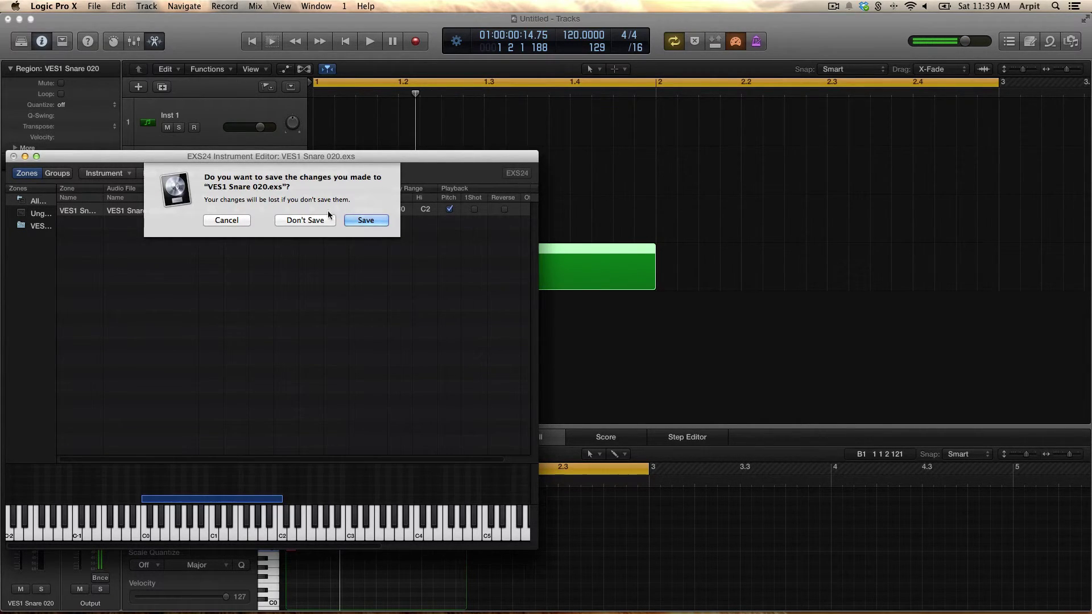
left_click_drag(242, 155, 480, 155)
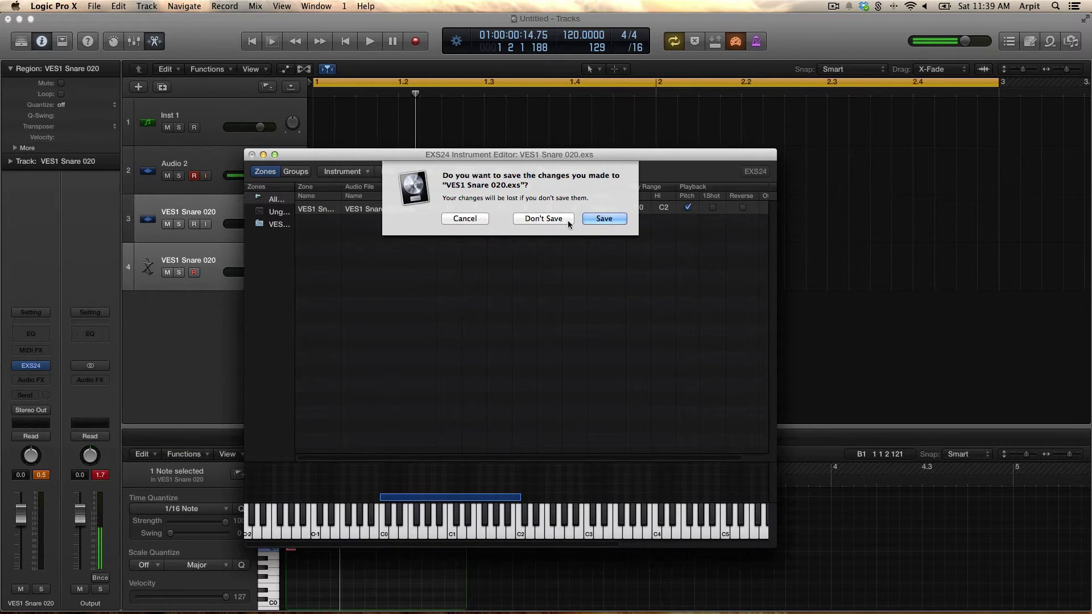
left_click(537, 221)
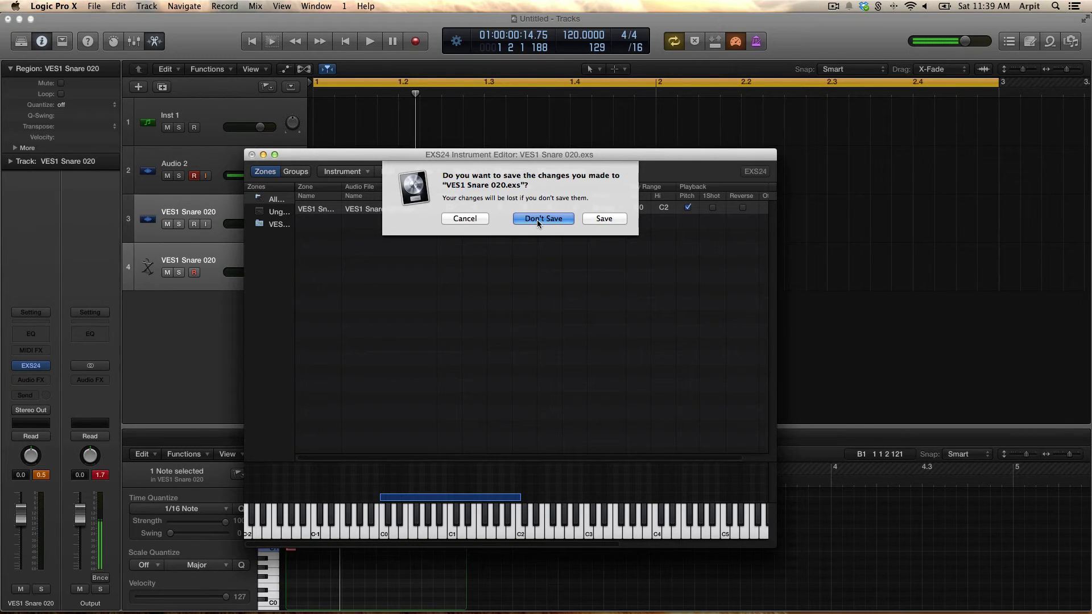
left_click(536, 219)
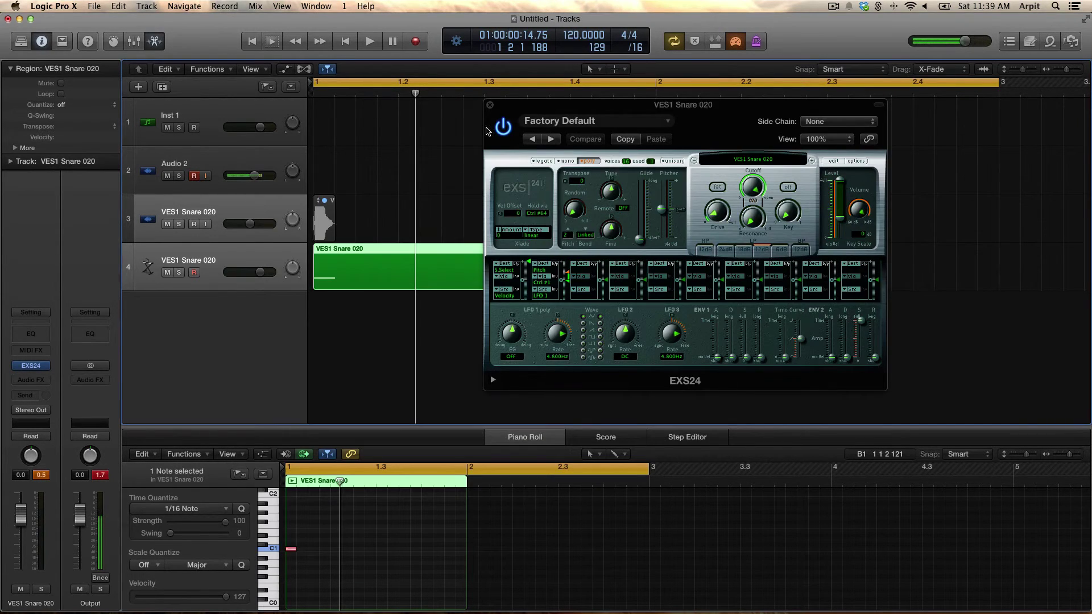
Step: Close the EXS24 plug-in window to return to the snare trigger region
left_click(490, 106)
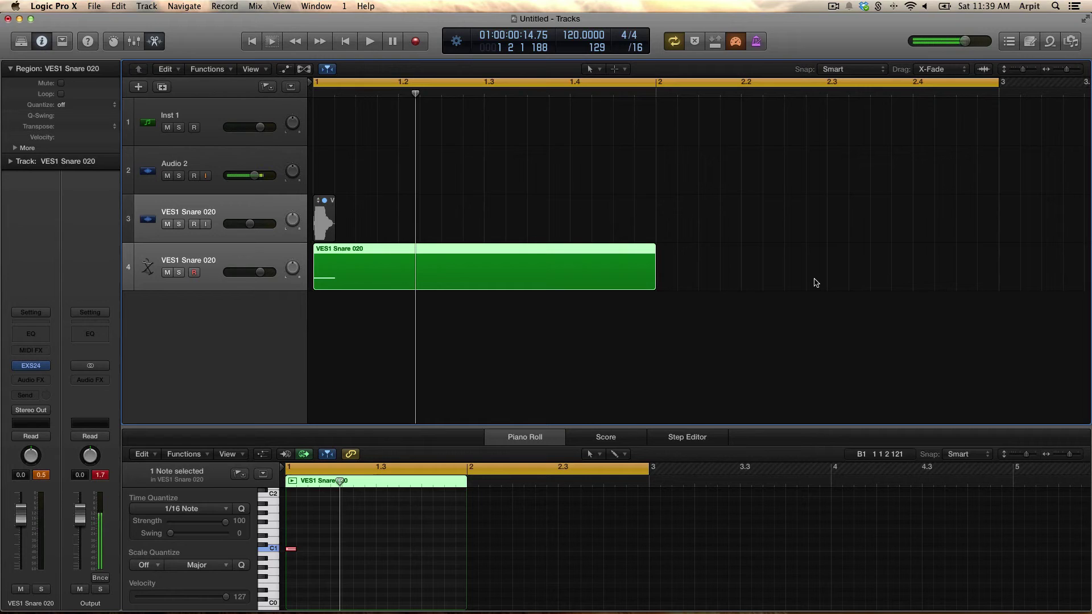